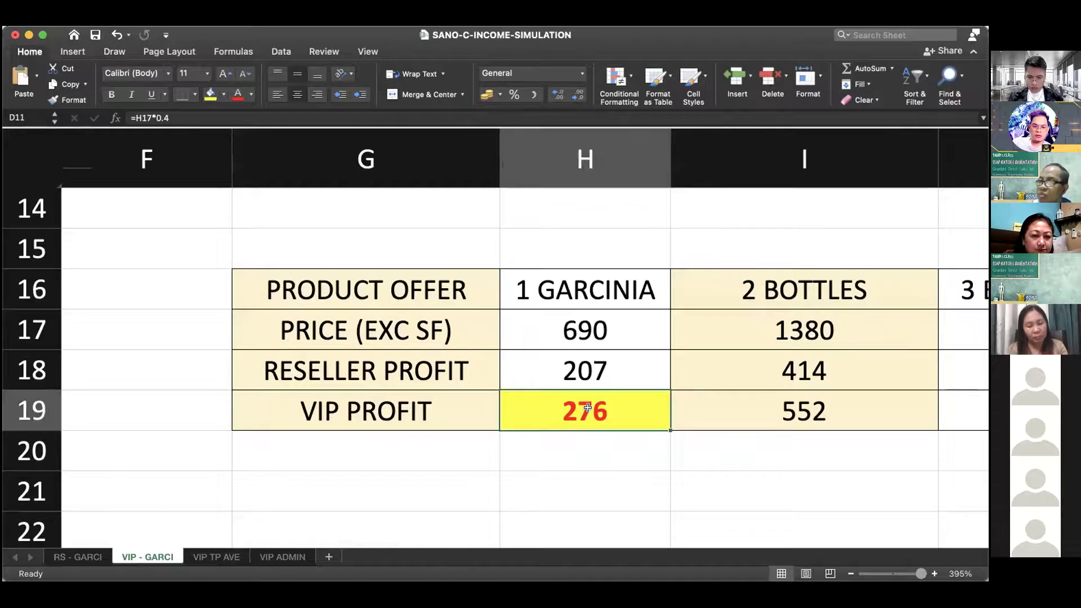
# Review the daily budget, inquiry, closing rate and net figures from Sunday to Saturday on the VIP - GARCI sheet
pyautogui.scroll(10, 571, 387)
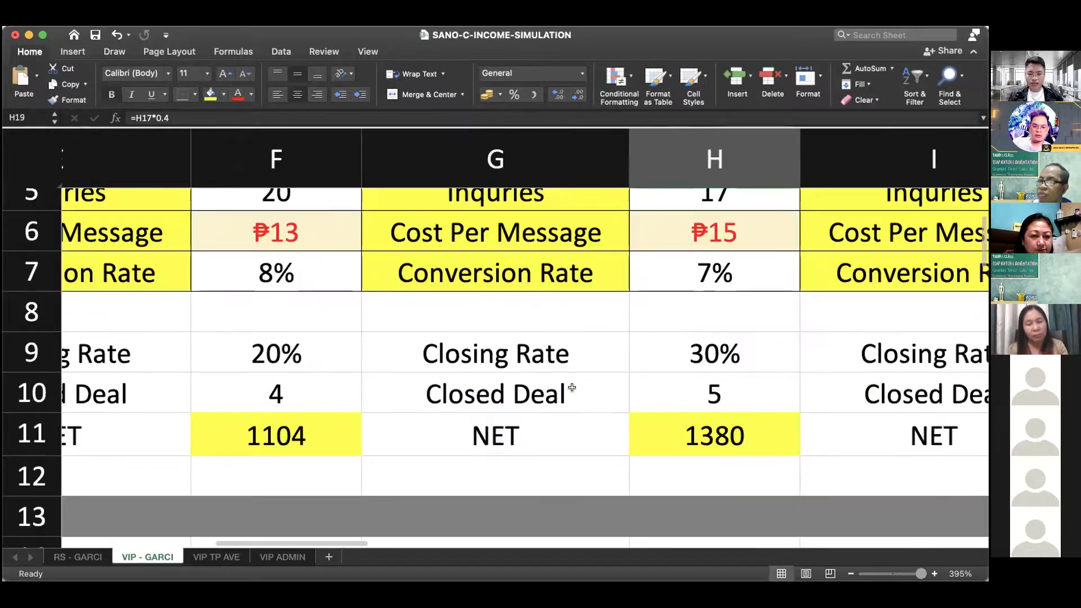
pyautogui.hscroll(-2, 559, 363)
pyautogui.scroll(-5, 559, 363)
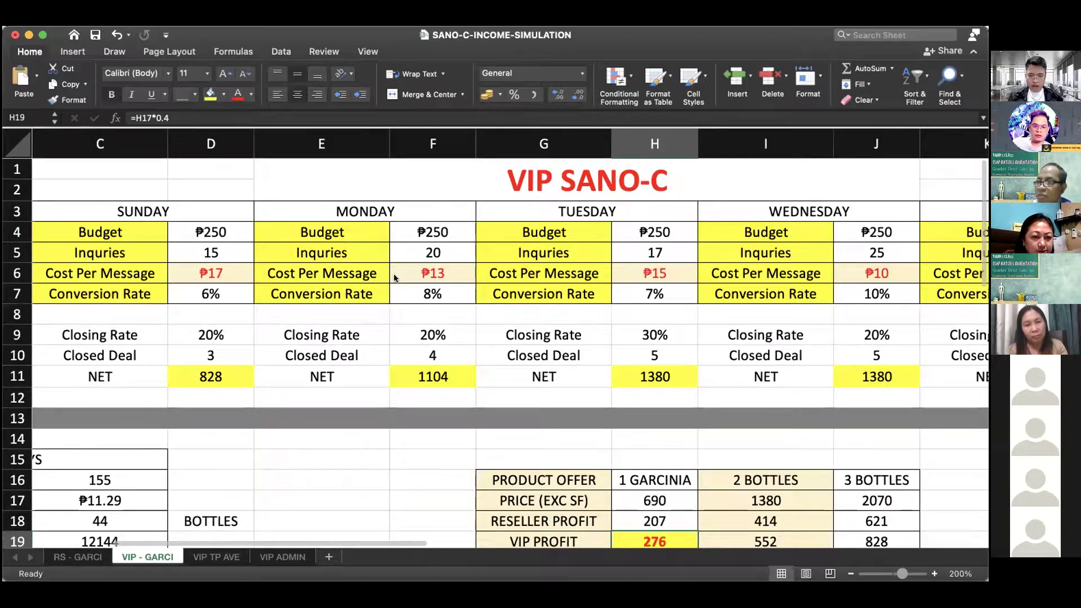
pyautogui.hscroll(3, 512, 273)
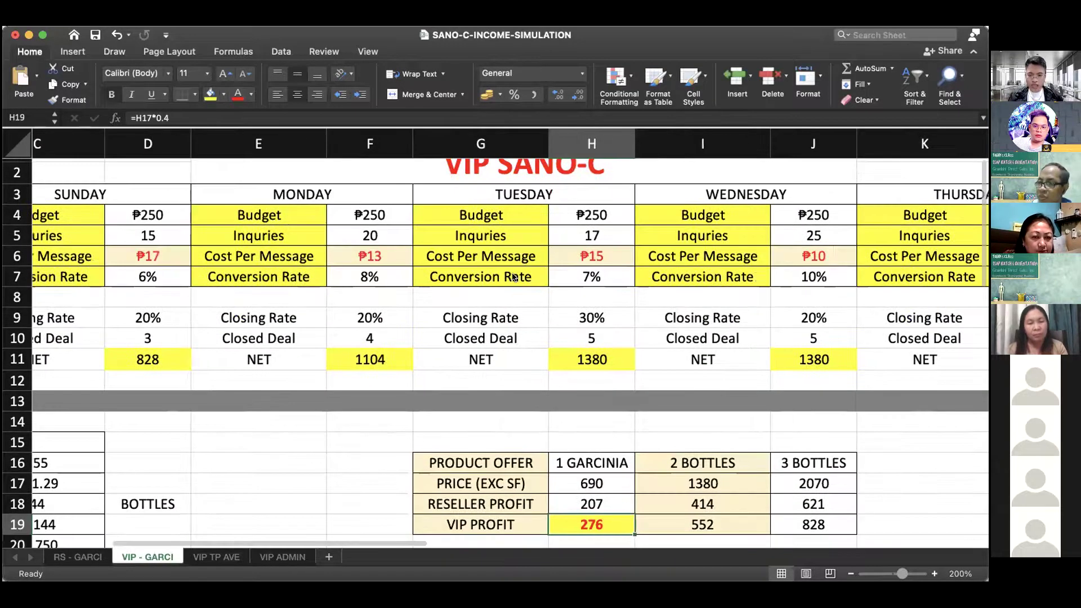
pyautogui.click(513, 276)
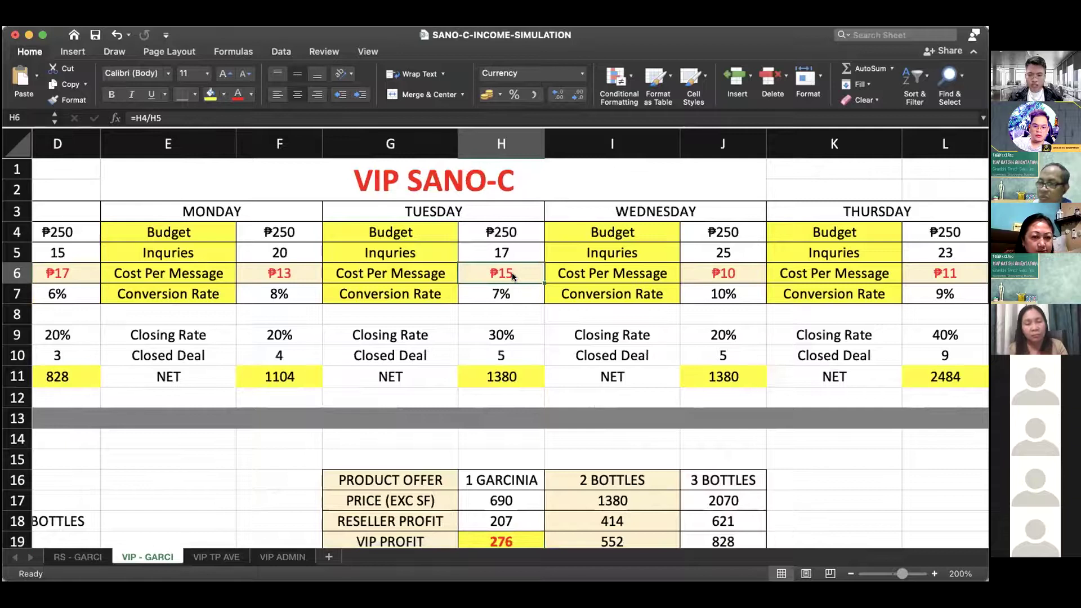
pyautogui.hscroll(5, 512, 275)
pyautogui.hscroll(5, 511, 273)
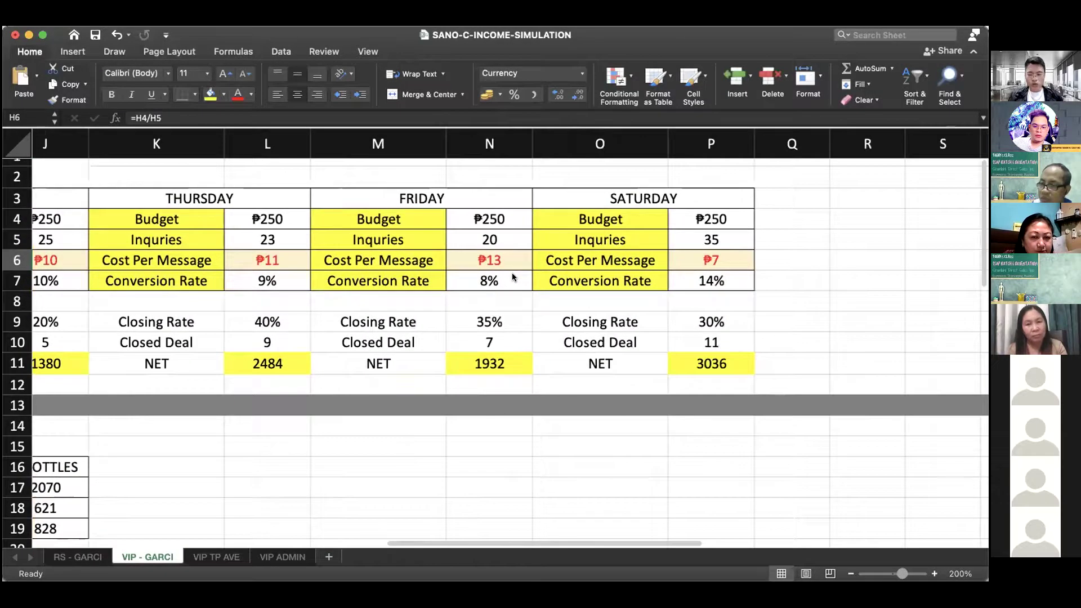
pyautogui.hscroll(2, 511, 273)
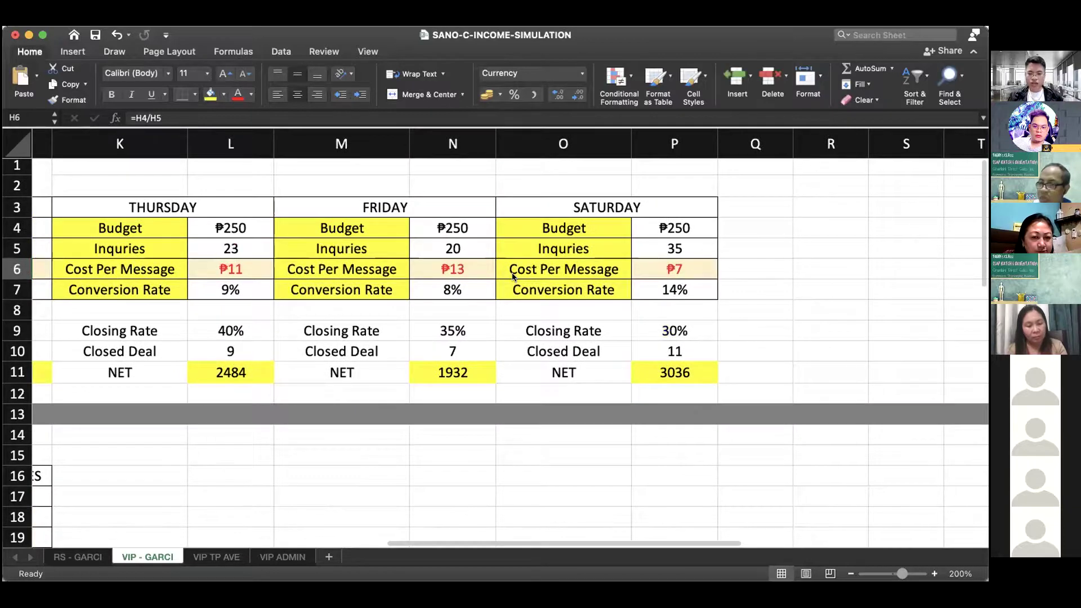
pyautogui.scroll(-5, 512, 275)
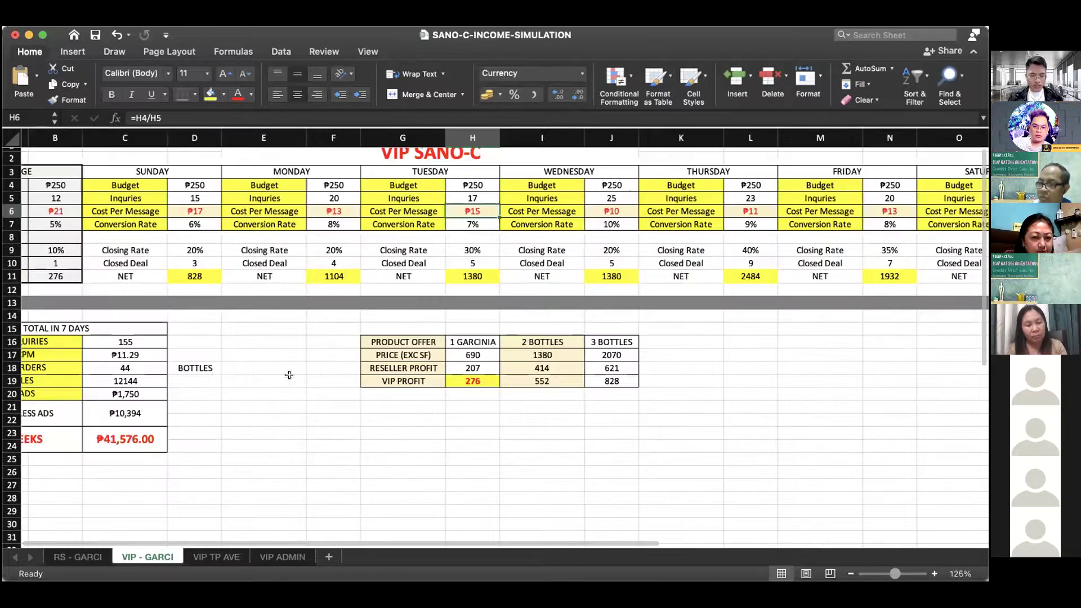
# Inspect the Total Ads formula in cell C20 of the seven-day totals table
pyautogui.scroll(5, 289, 372)
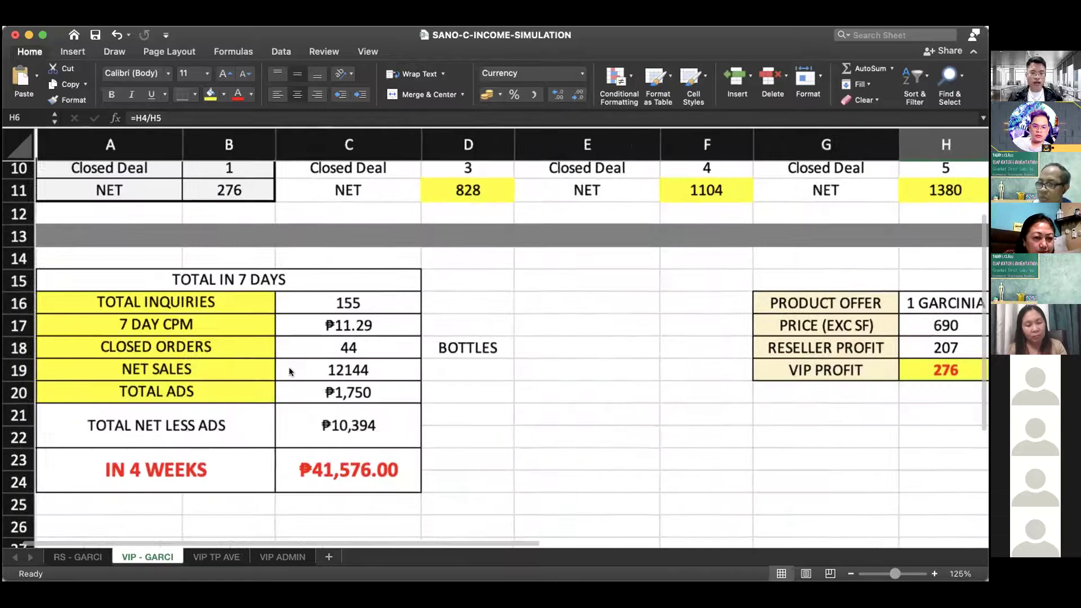
pyautogui.scroll(5, 289, 370)
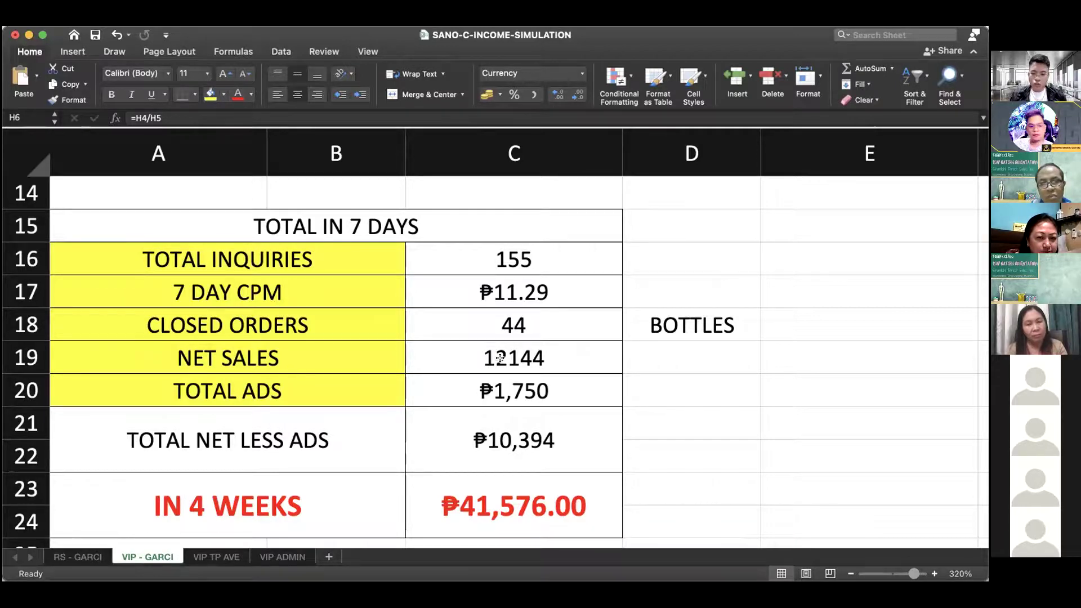
pyautogui.doubleClick(557, 374)
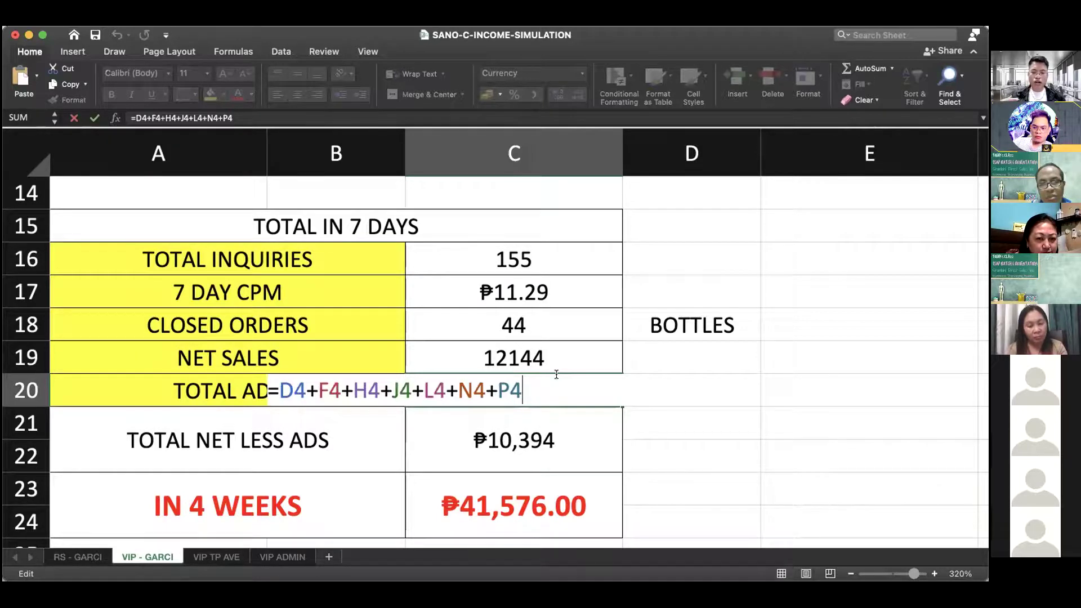
pyautogui.press('Escape')
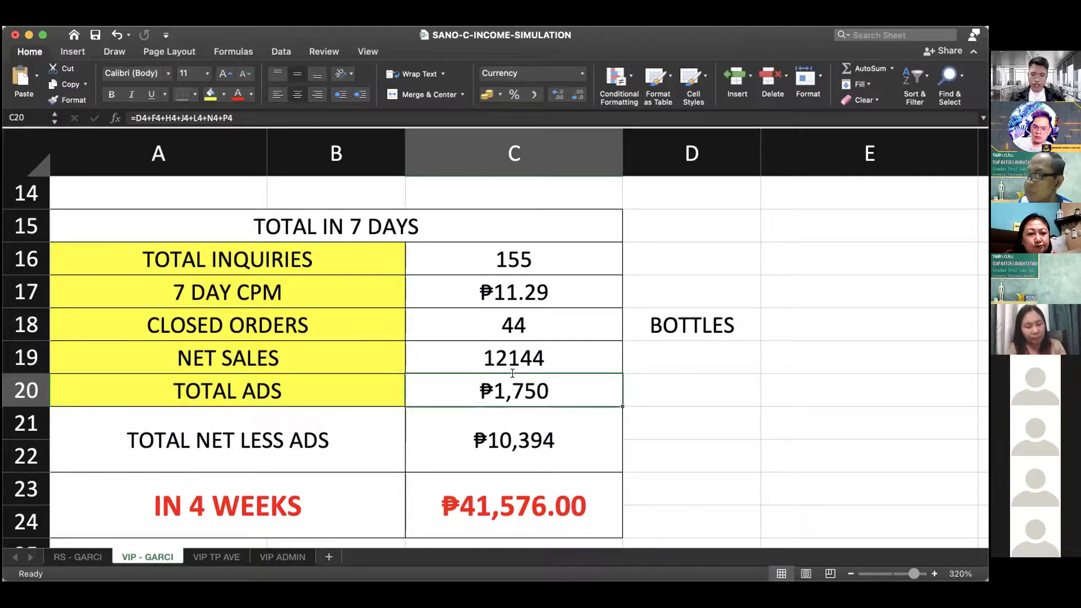
# Examine the seven-day totals, net less ads and four-week income alongside the product offer table on the VIP - GARCI sheet
pyautogui.scroll(-5, 512, 373)
pyautogui.scroll(3, 512, 373)
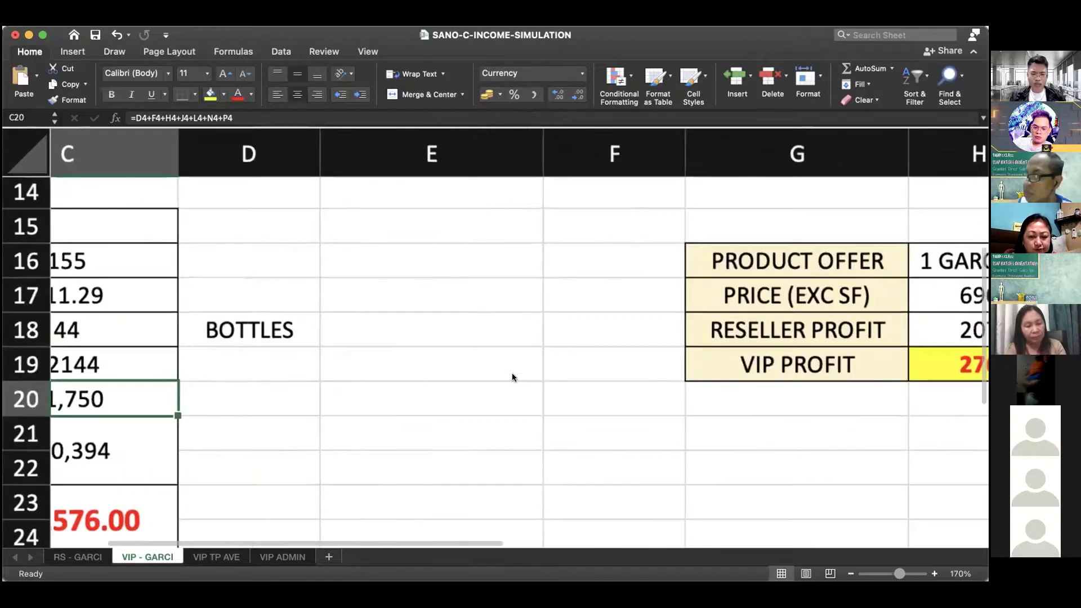
pyautogui.hscroll(-3, 512, 373)
pyautogui.scroll(5, 512, 373)
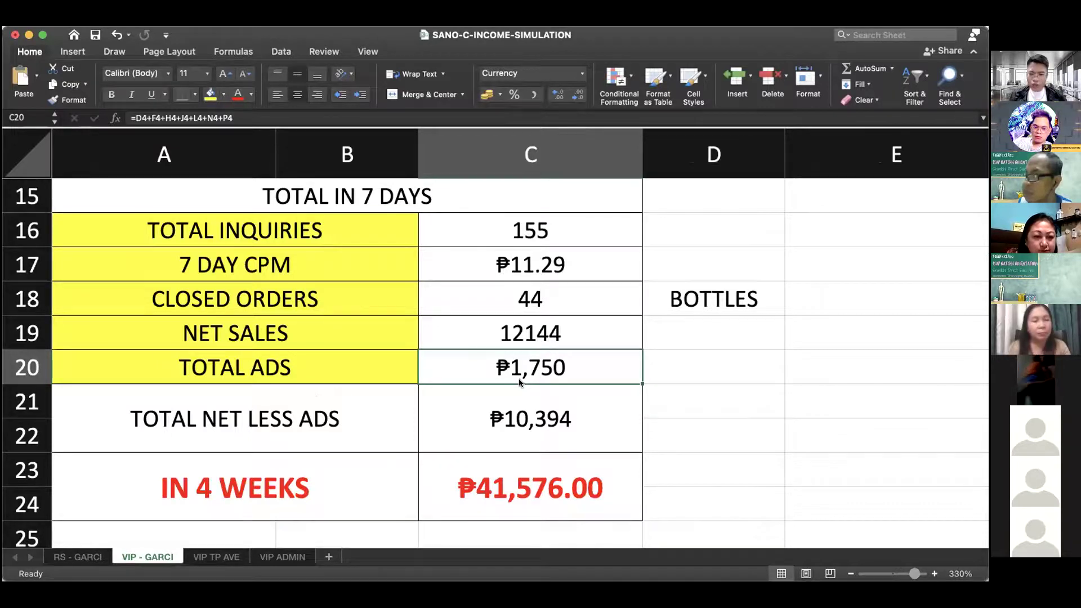
pyautogui.scroll(1, 519, 382)
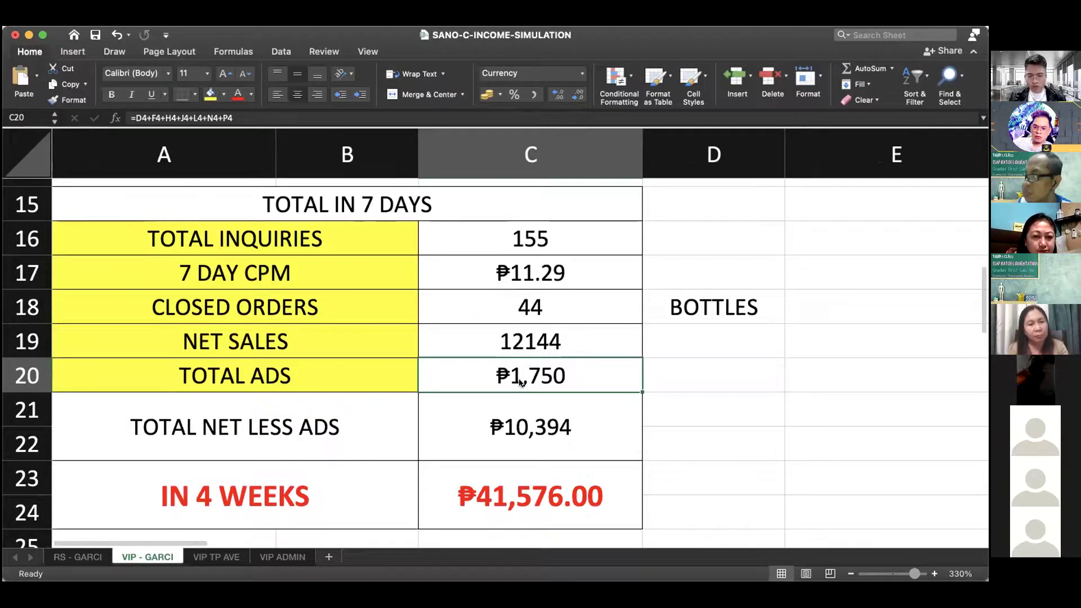
pyautogui.scroll(-2, 519, 383)
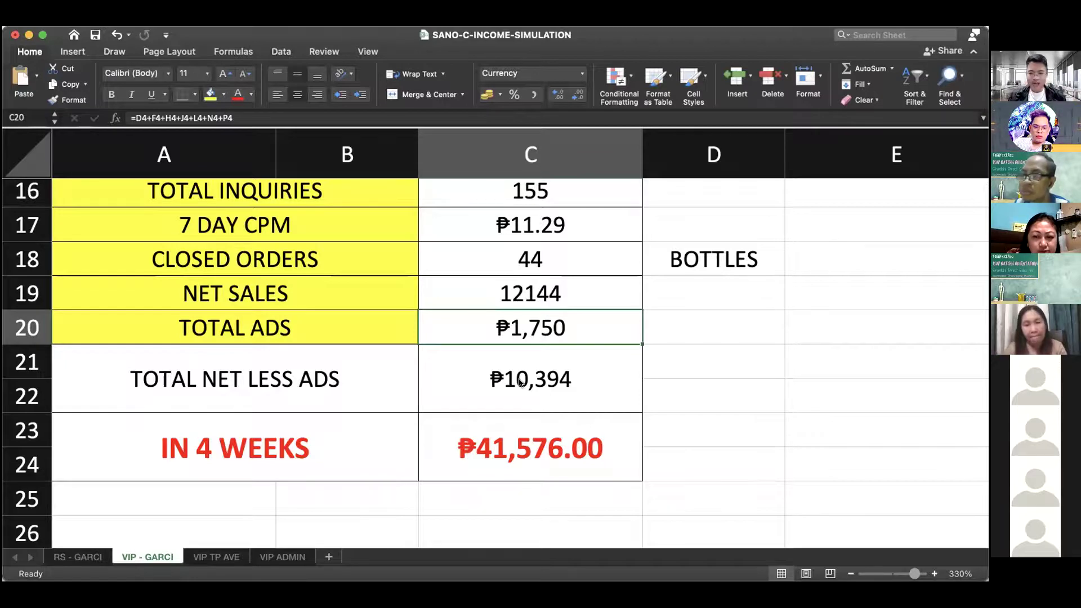
pyautogui.scroll(-3, 518, 400)
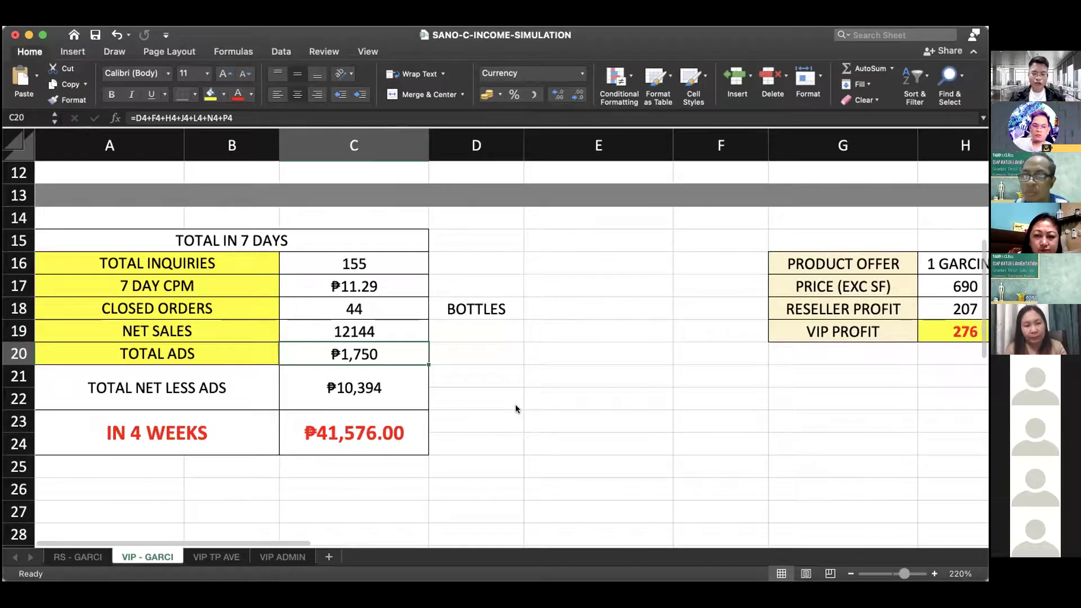
pyautogui.scroll(3, 515, 405)
pyautogui.scroll(3, 516, 408)
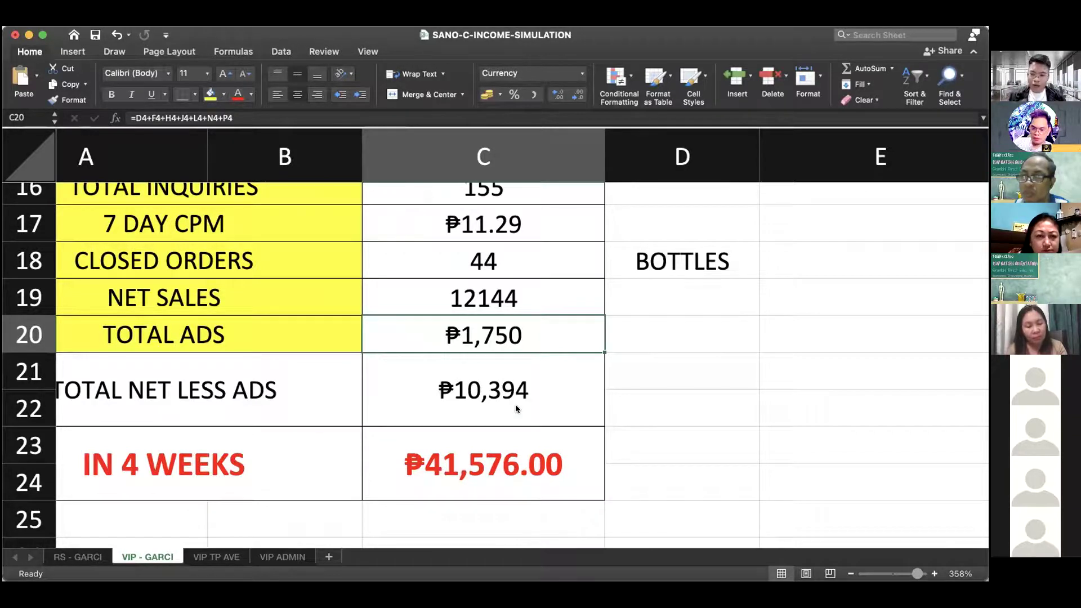
pyautogui.scroll(-5, 516, 403)
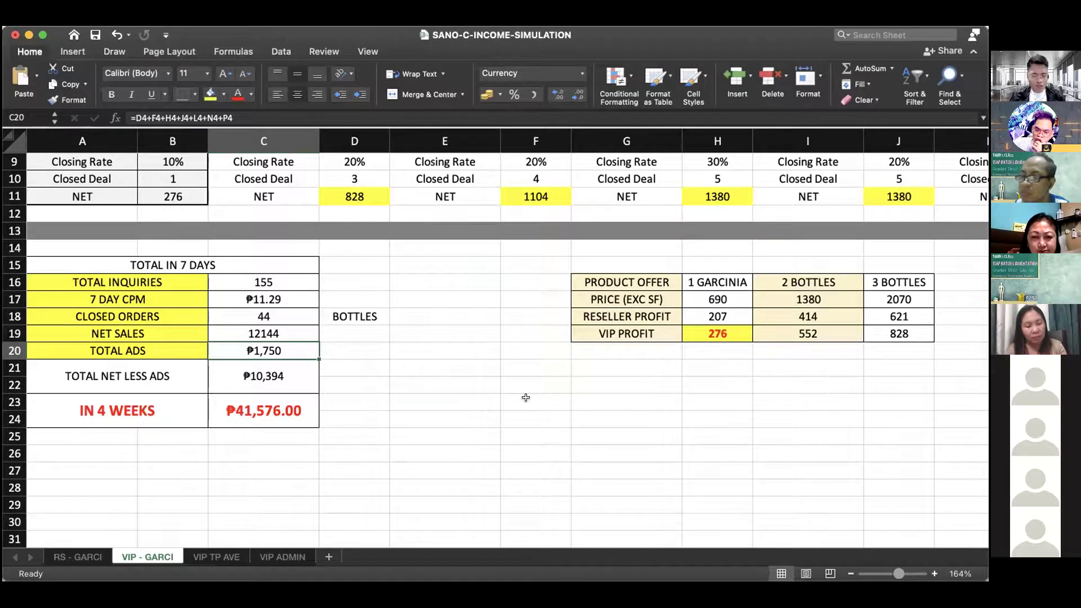
pyautogui.scroll(-2, 526, 398)
pyautogui.scroll(3, 528, 394)
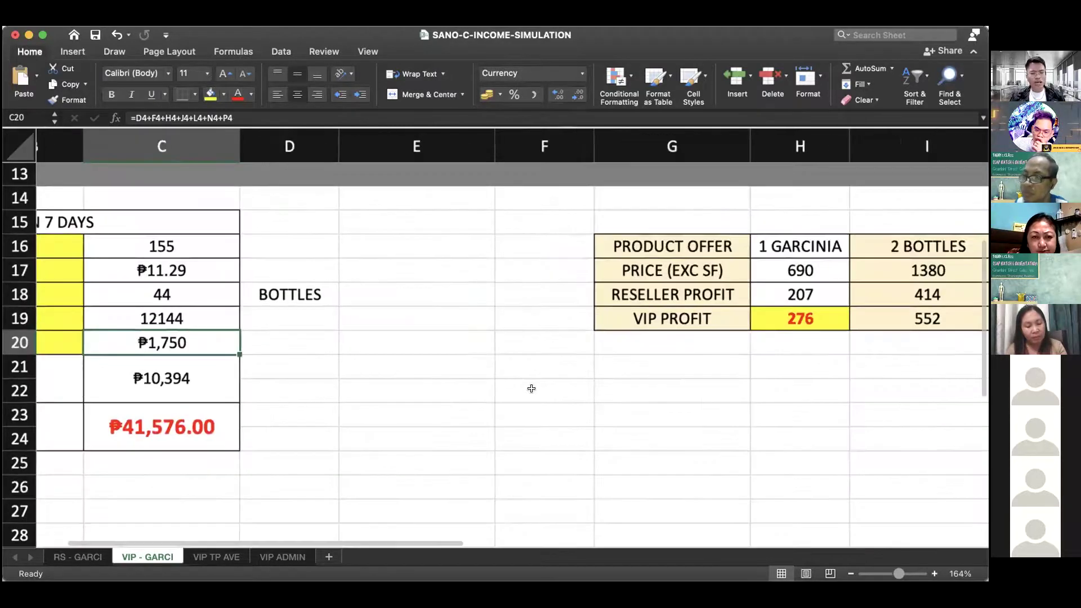
pyautogui.scroll(-3, 532, 388)
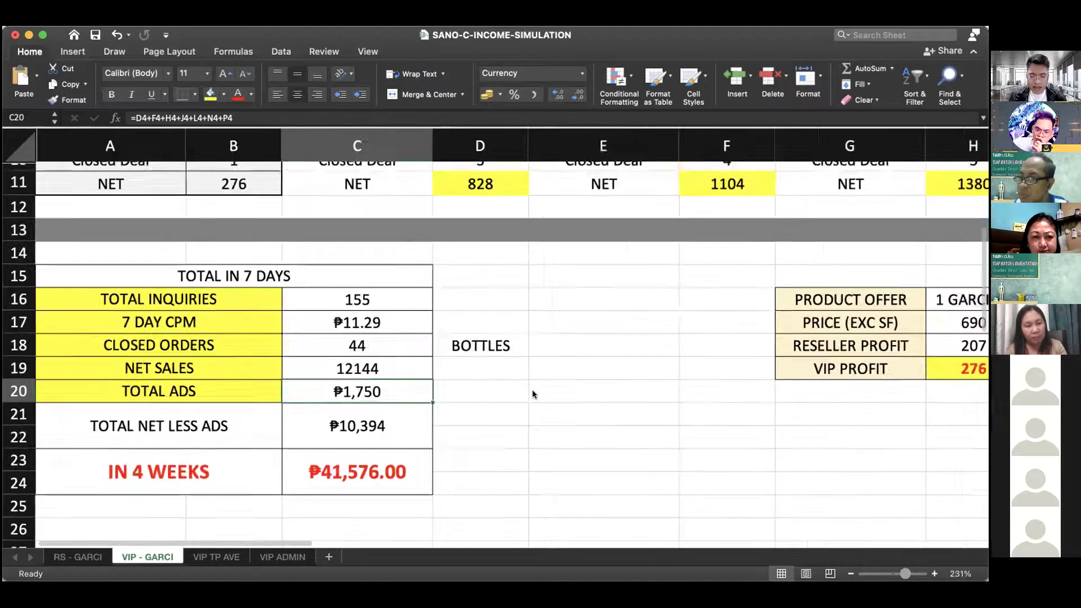
pyautogui.scroll(-3, 532, 391)
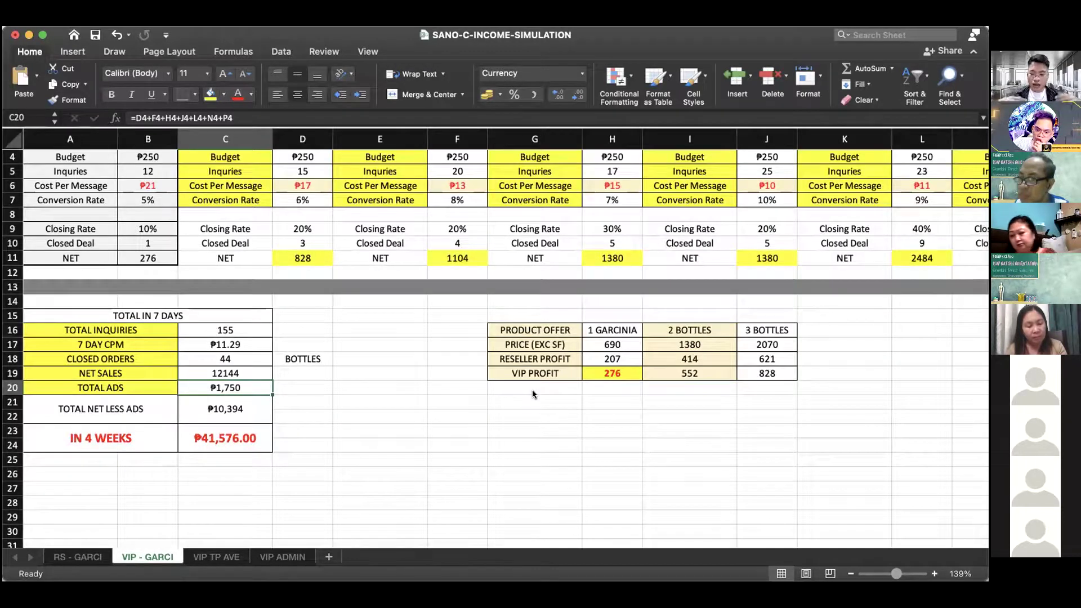
# Switch to the VIP ADMIN sheet and review its daily figures and product offer table
pyautogui.scroll(1, 533, 394)
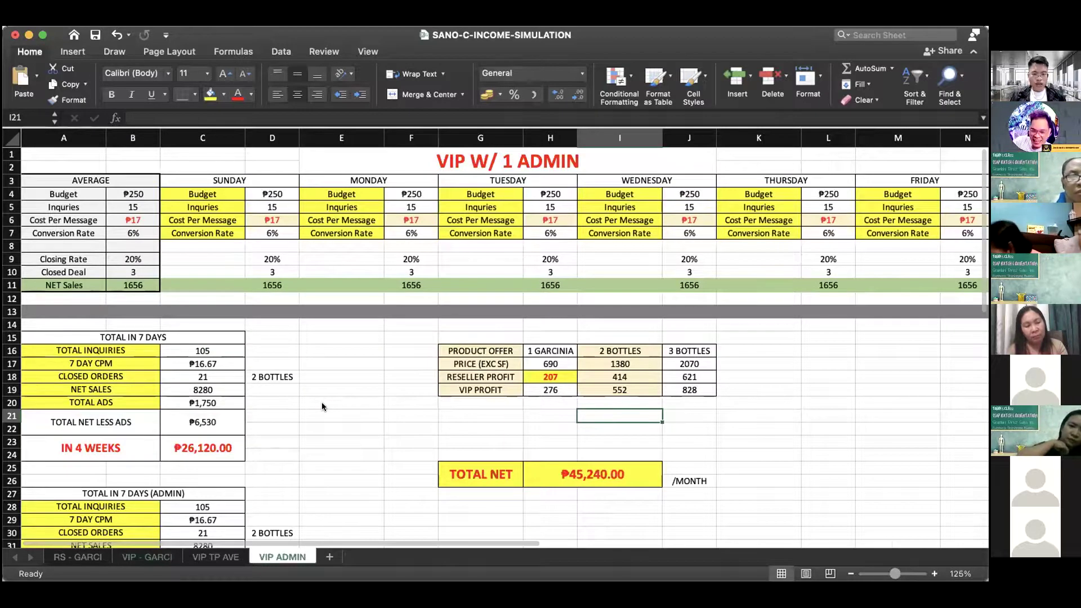
pyautogui.scroll(3, 322, 402)
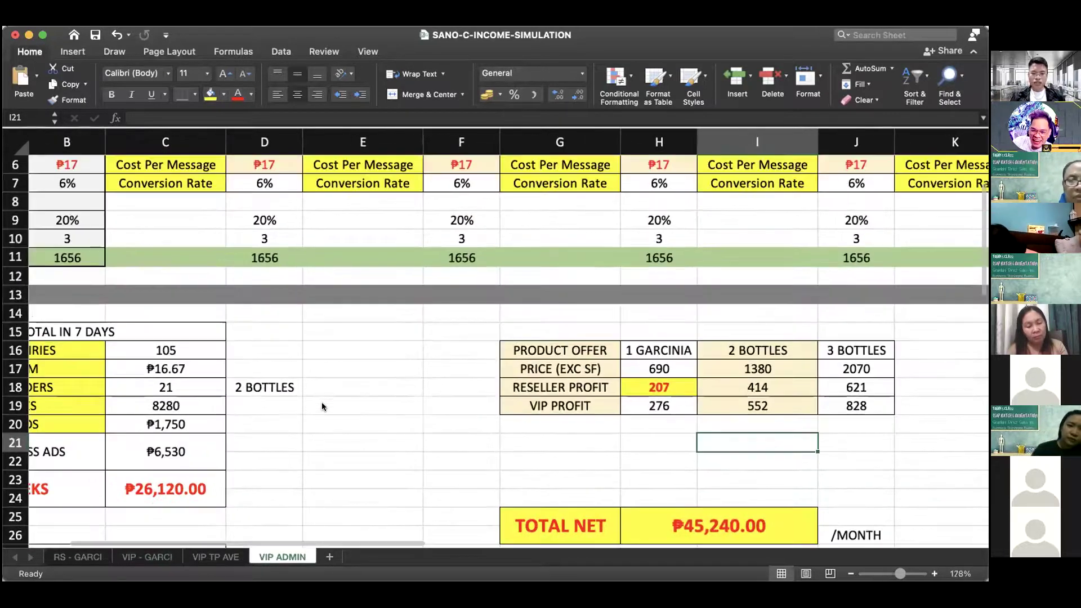
pyautogui.scroll(-3, 322, 402)
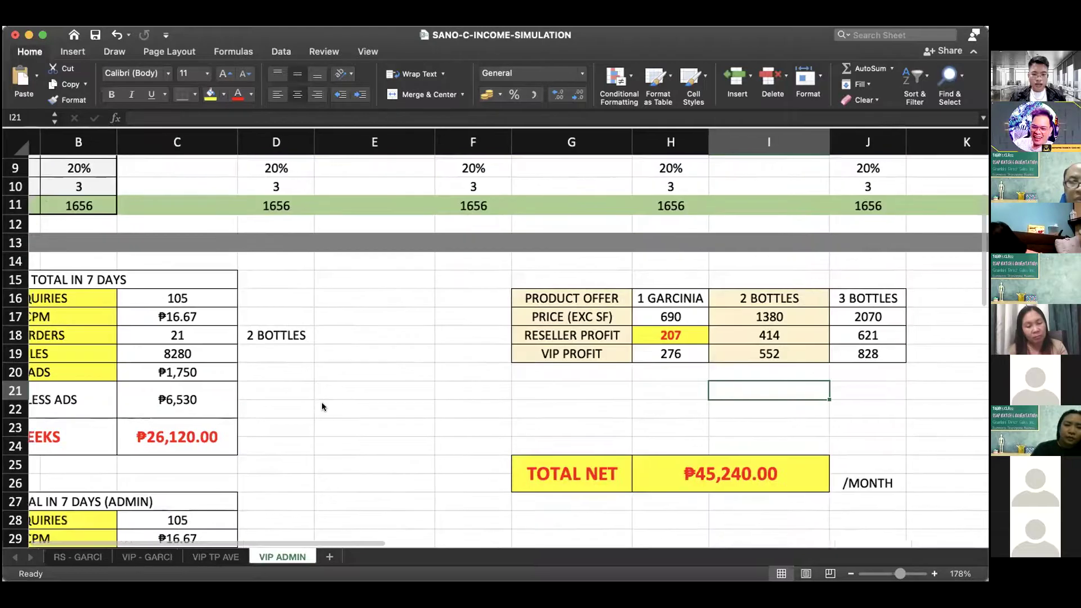
pyautogui.scroll(8, 322, 402)
pyautogui.scroll(2, 322, 402)
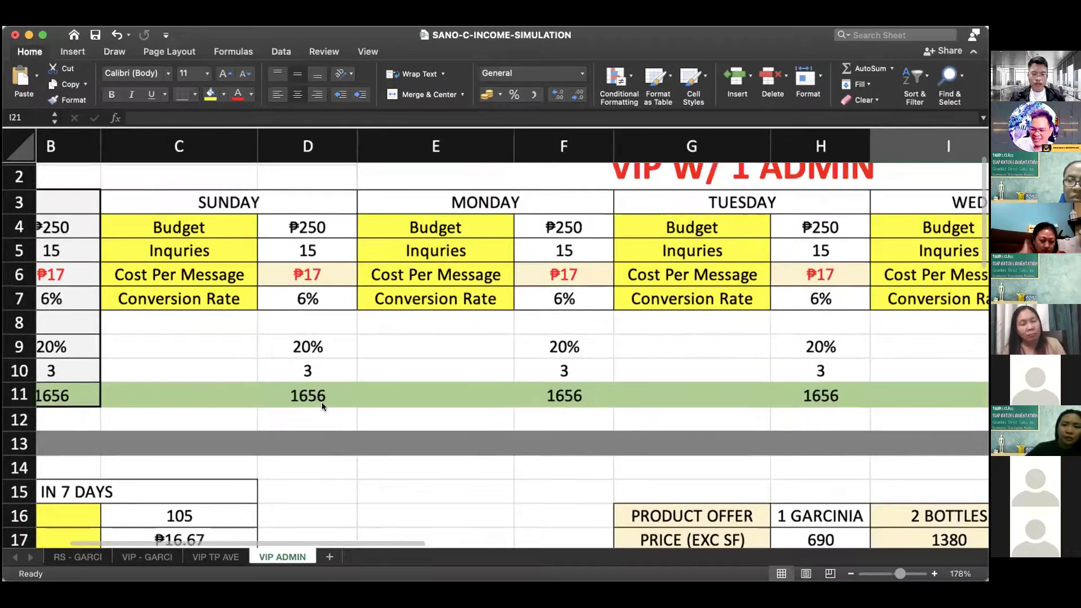
pyautogui.scroll(2, 322, 402)
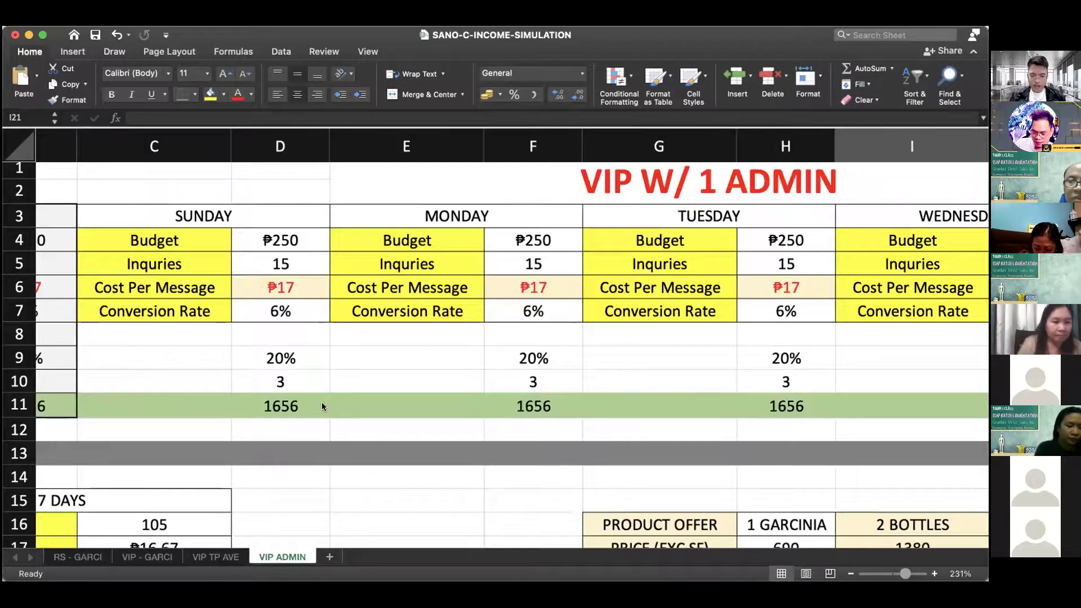
# Inspect the formula behind Sunday's net sales in cell D11 of the VIP ADMIN sheet
pyautogui.scroll(-3, 322, 402)
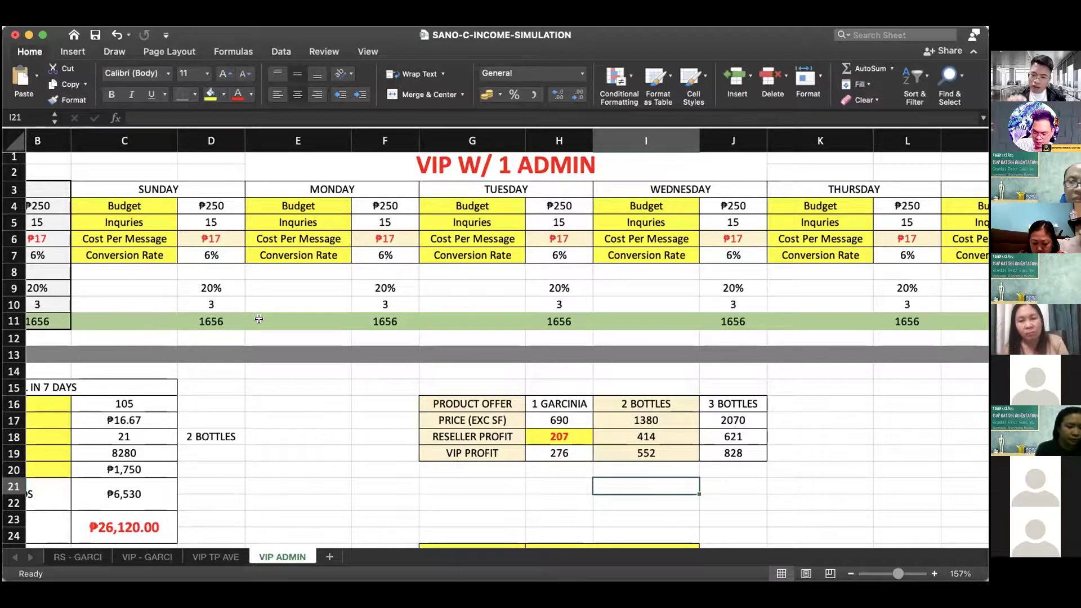
pyautogui.doubleClick(211, 318)
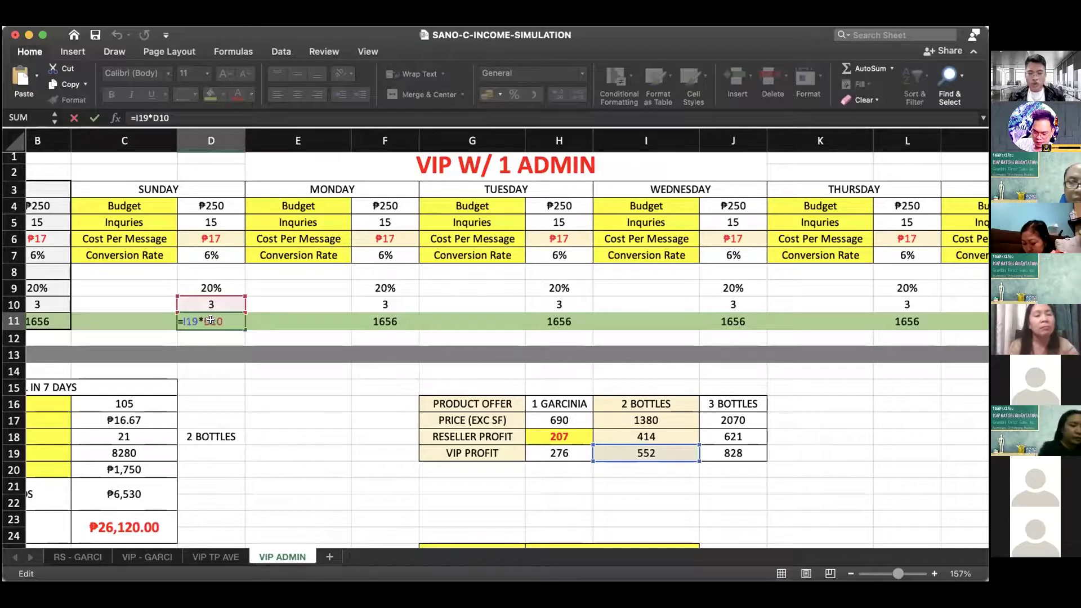
pyautogui.press('Escape')
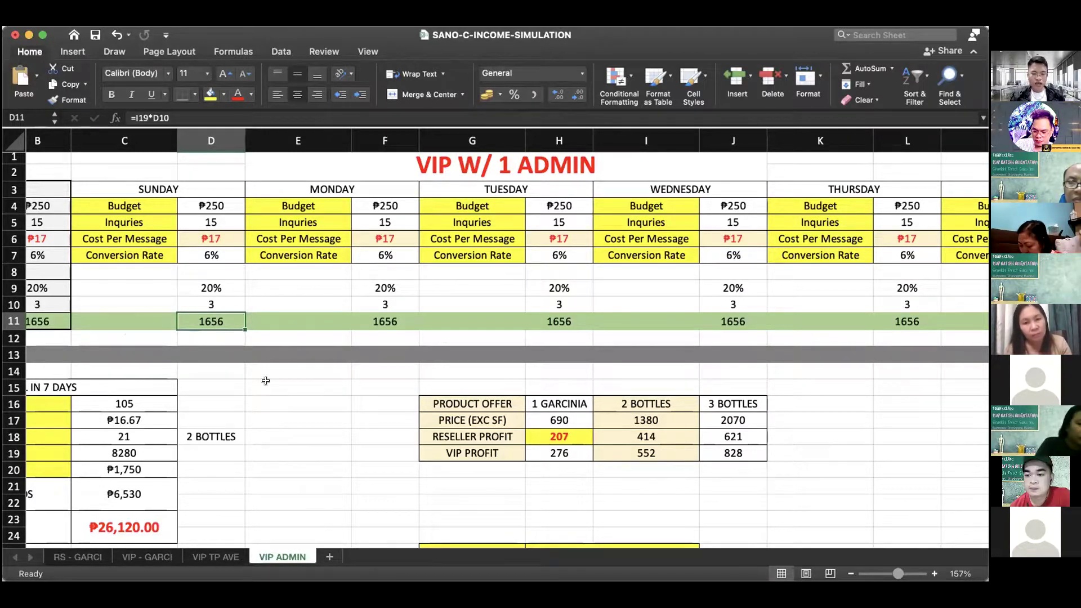
# Examine the seven-day totals, net less ads and four-week income in the upper totals table of the VIP ADMIN sheet
pyautogui.scroll(-5, 266, 382)
pyautogui.hscroll(-2, 266, 382)
pyautogui.scroll(3, 266, 381)
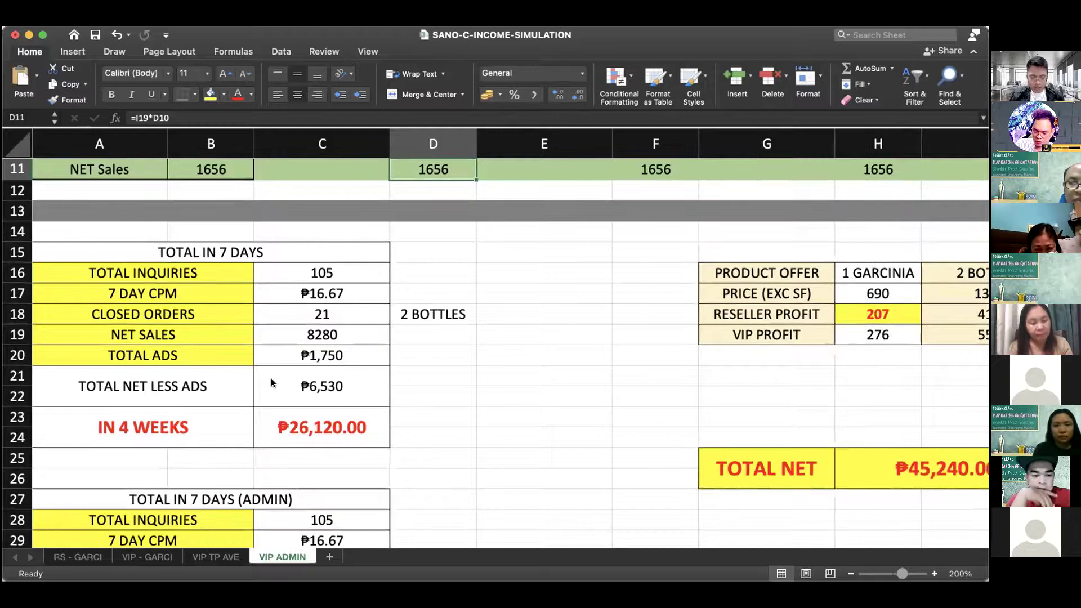
pyautogui.scroll(2, 271, 382)
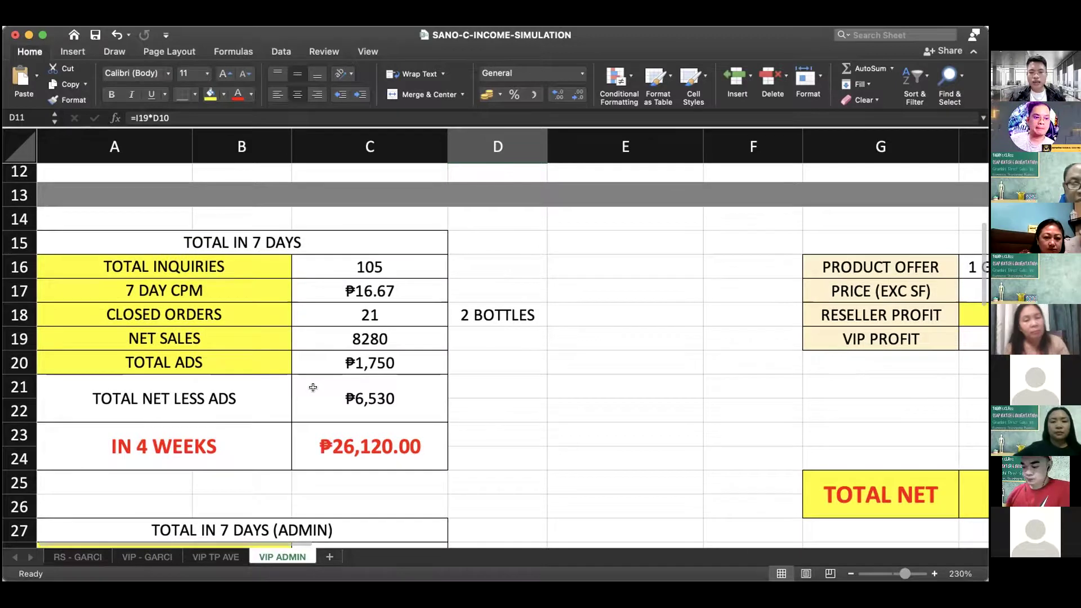
pyautogui.scroll(2, 313, 388)
pyautogui.scroll(3, 313, 387)
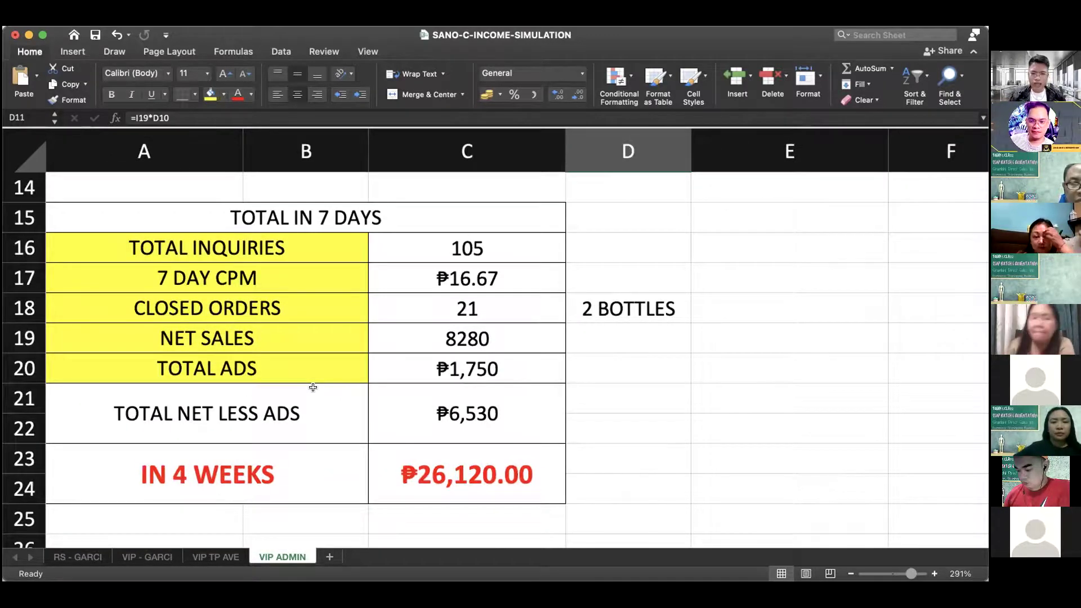
pyautogui.scroll(-2, 313, 387)
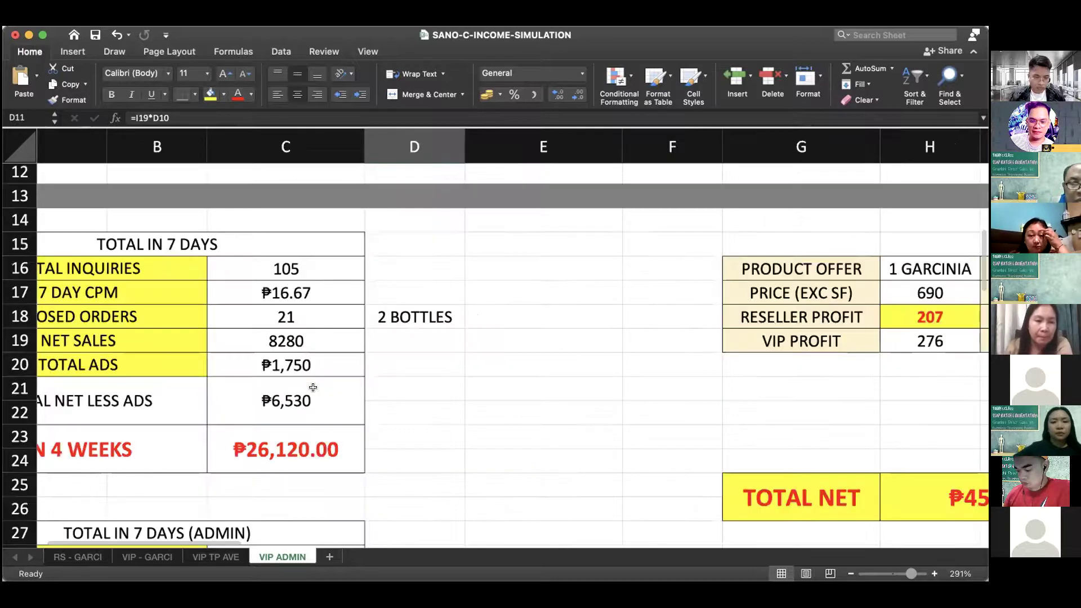
pyautogui.scroll(2, 313, 388)
pyautogui.scroll(-3, 313, 387)
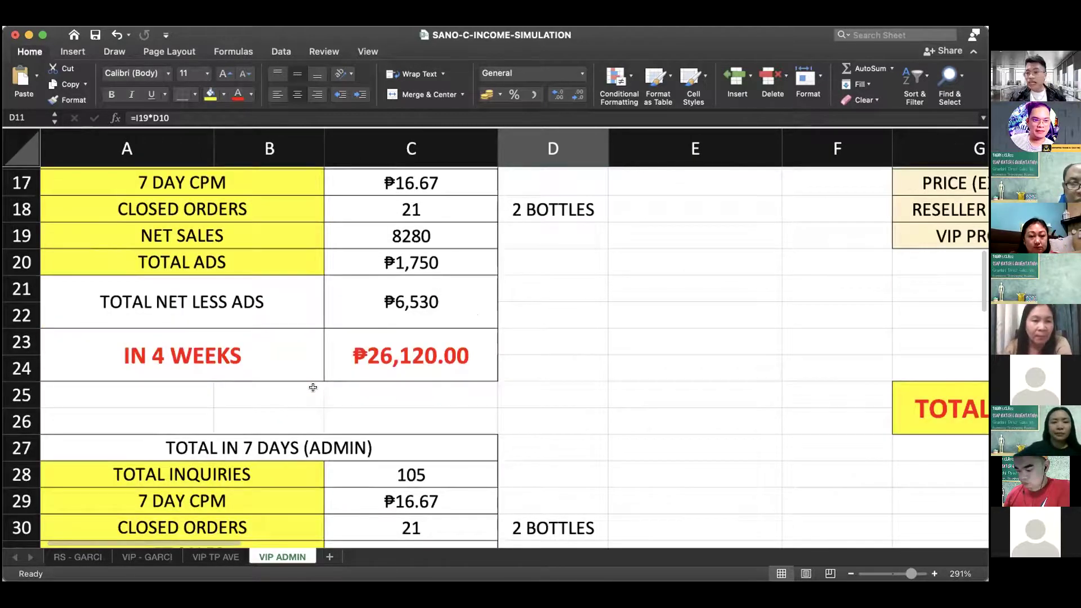
pyautogui.scroll(-2, 313, 387)
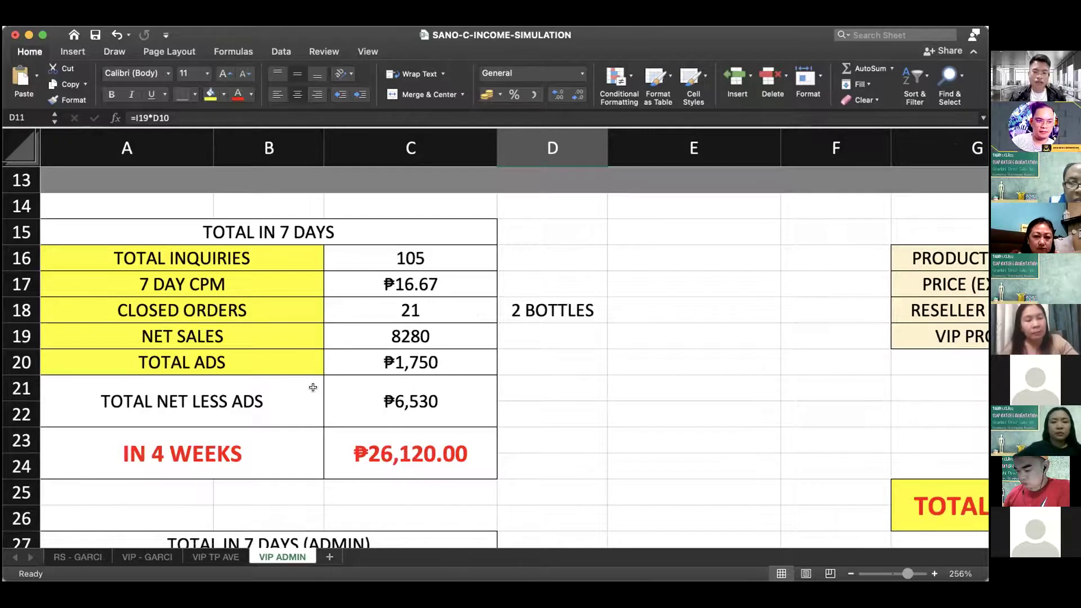
# Examine the TOTAL IN 7 DAYS (ADMIN) table on the VIP ADMIN sheet, including the admin allowance, total ads, net less ads/admin and four-week income
pyautogui.scroll(-3, 313, 387)
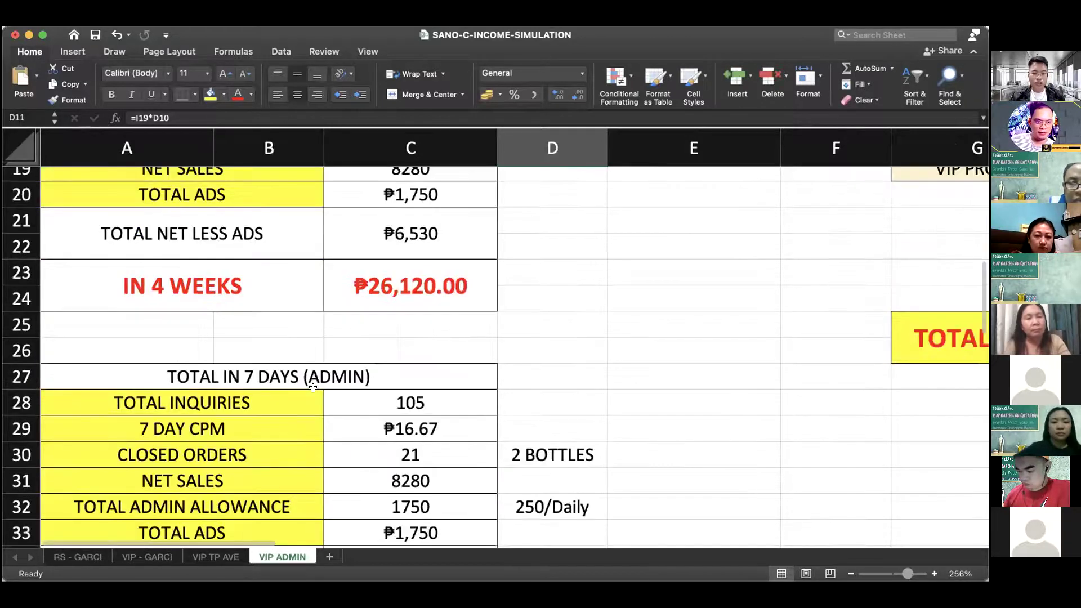
pyautogui.scroll(-2, 313, 387)
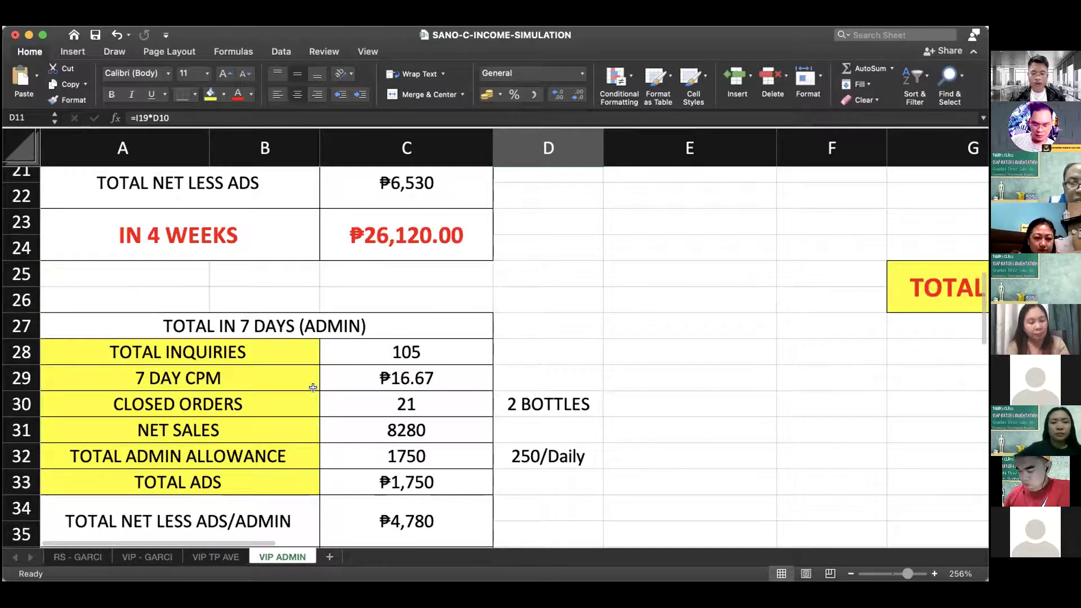
pyautogui.scroll(-1, 313, 387)
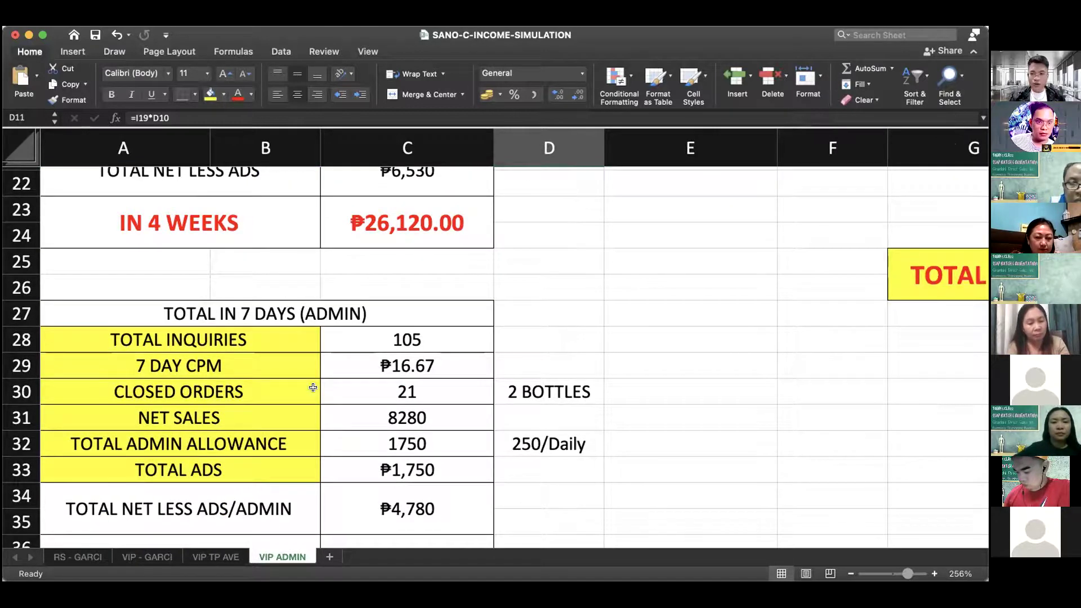
pyautogui.scroll(-2, 313, 388)
pyautogui.scroll(-1, 313, 388)
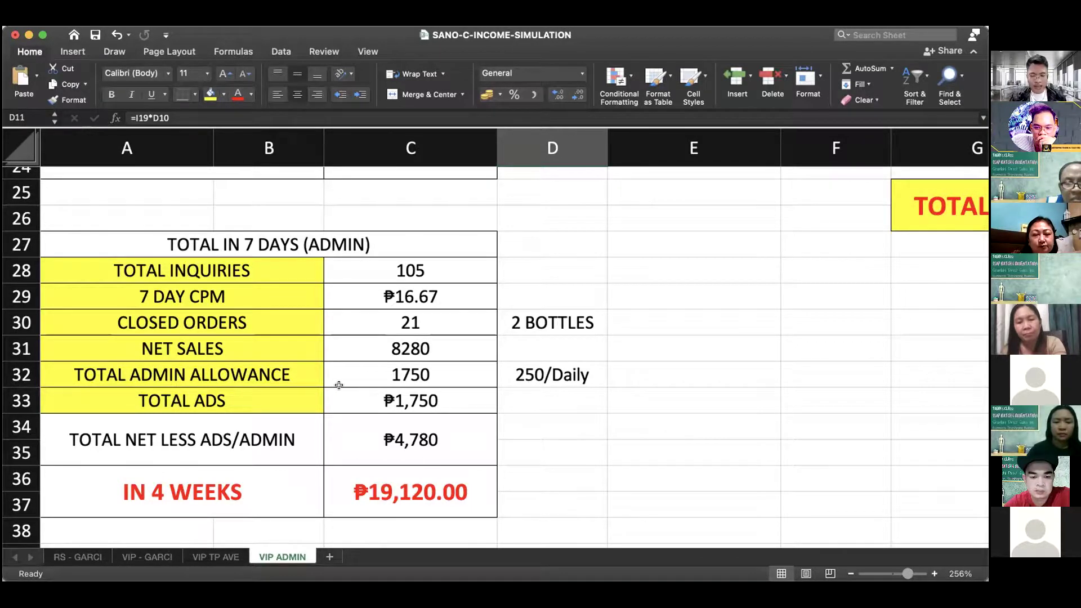
pyautogui.scroll(1, 339, 385)
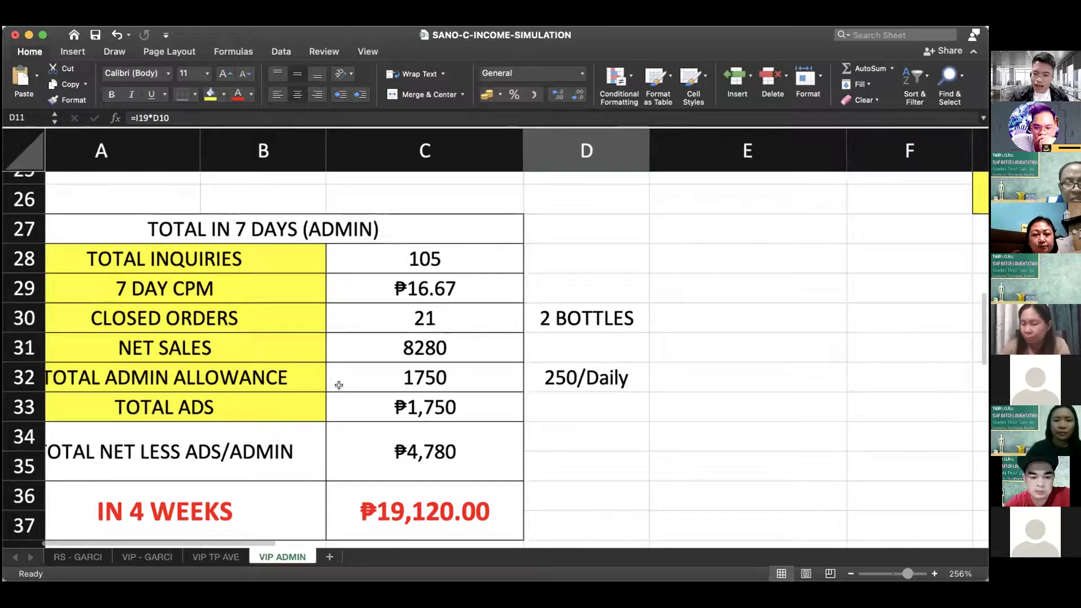
pyautogui.scroll(2, 339, 385)
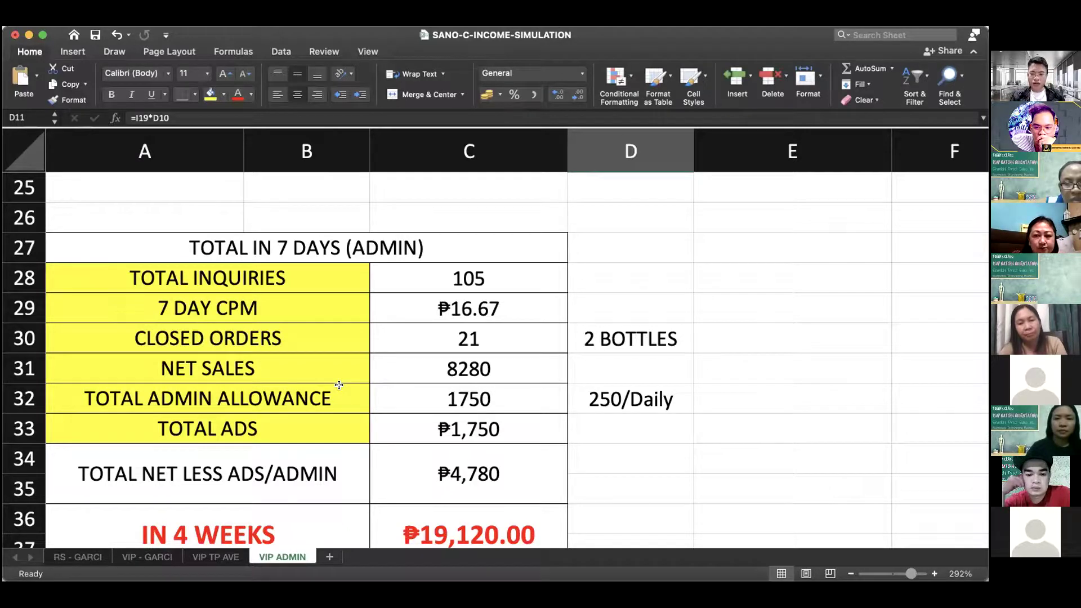
pyautogui.scroll(-2, 339, 385)
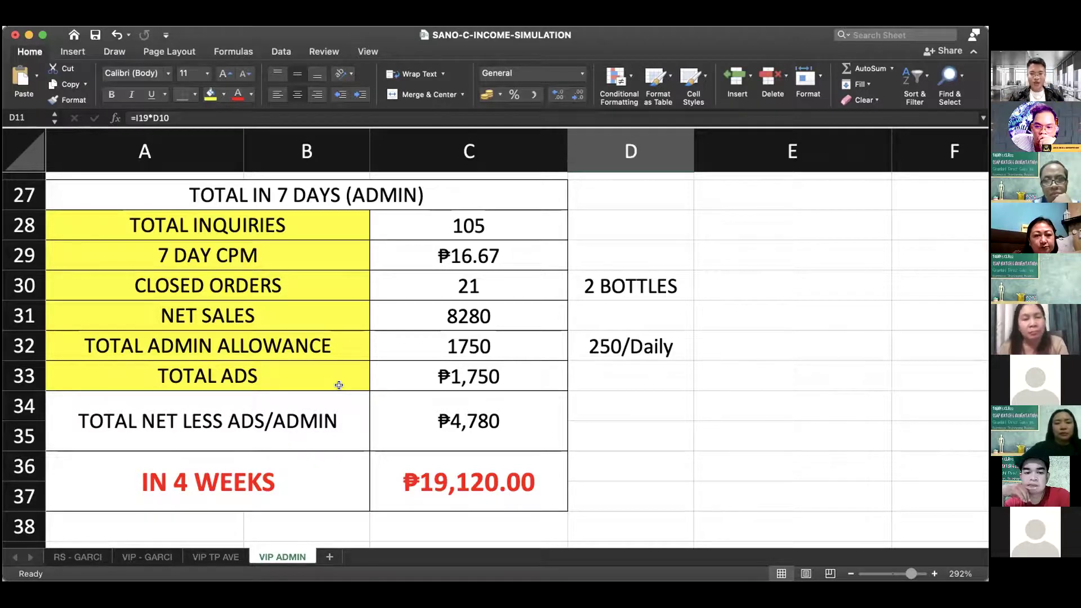
# Compare the net totals and four-week income of the upper seven-day table with those of the admin table
pyautogui.scroll(5, 338, 385)
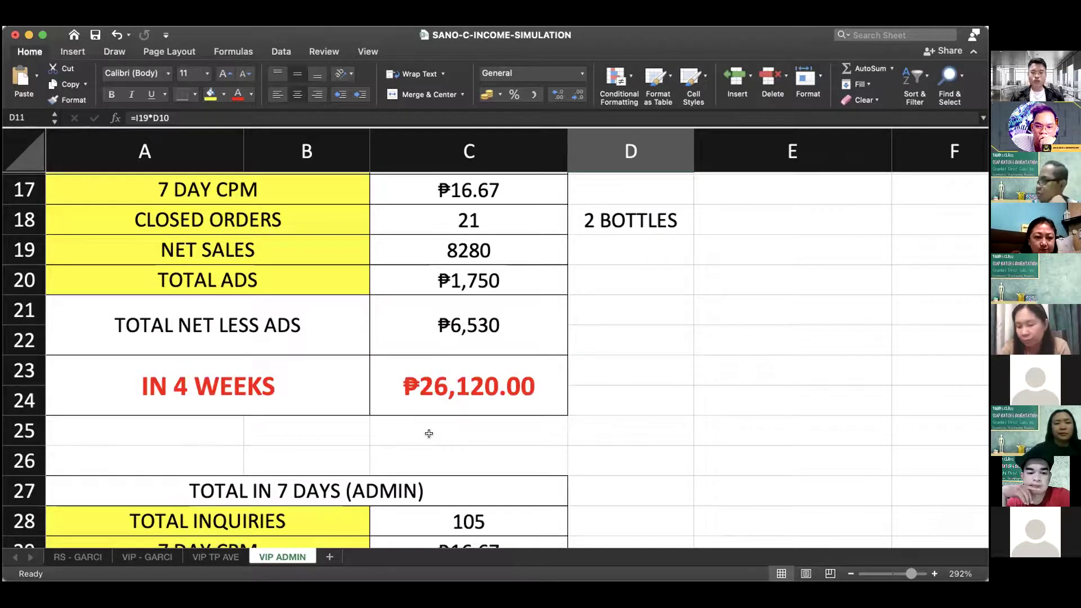
pyautogui.scroll(-3, 429, 433)
pyautogui.scroll(-1, 430, 431)
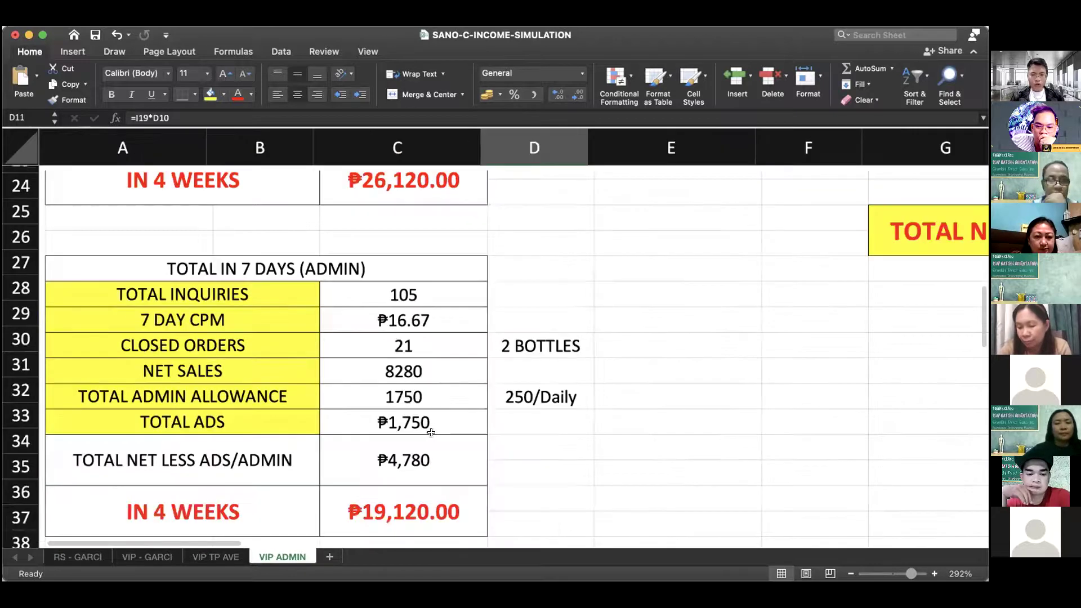
pyautogui.scroll(2, 430, 432)
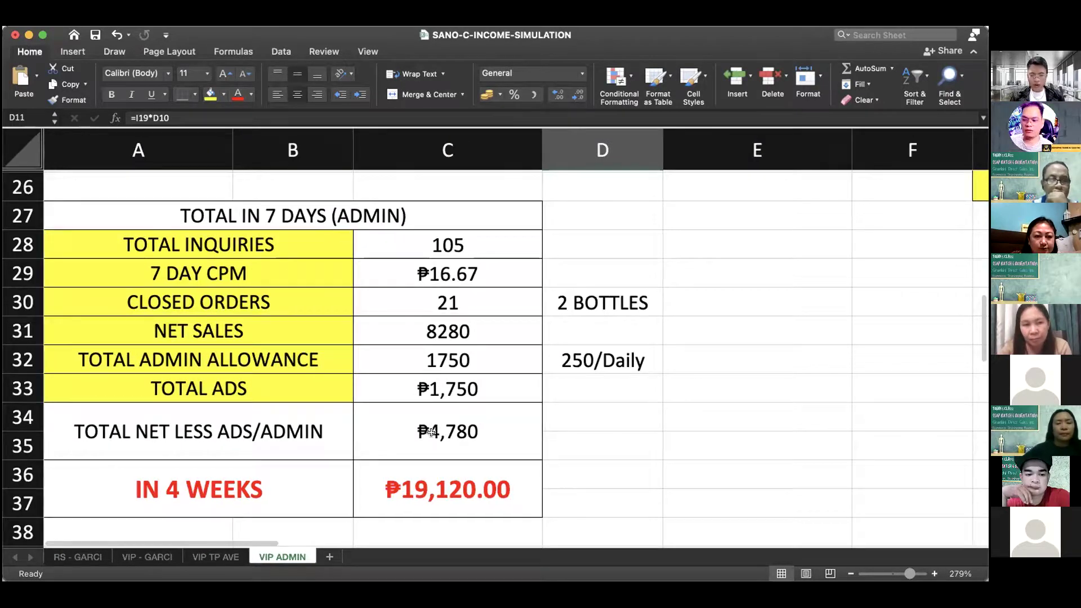